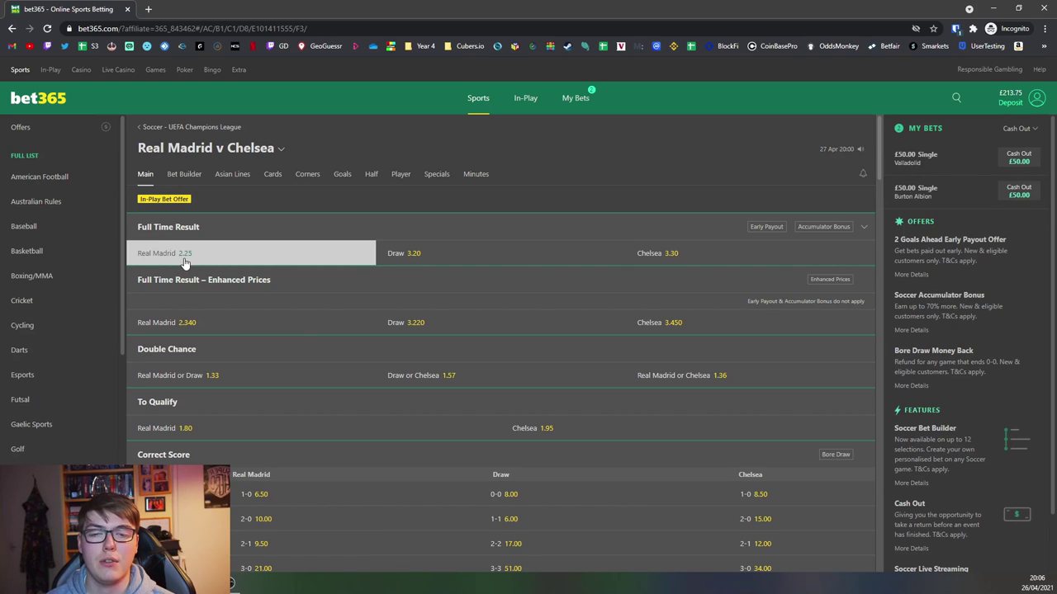
# Enter a £50 back stake at odds 2.25 with lay odds 2.44, checking the exchange price.
pyautogui.click(993, 9)
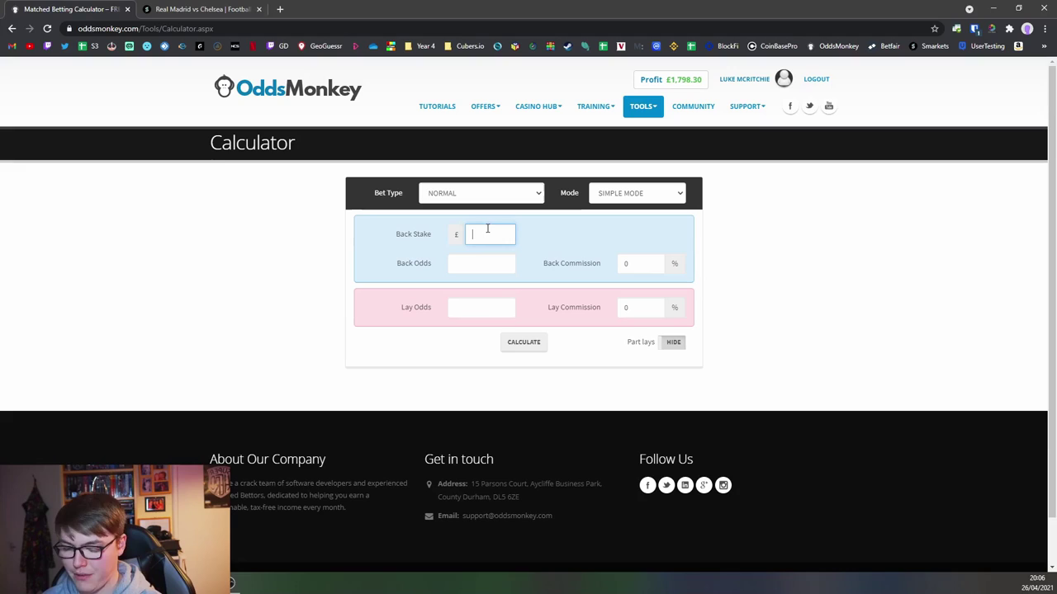
pyautogui.write('50')
pyautogui.press('Tab')
pyautogui.write('2.25')
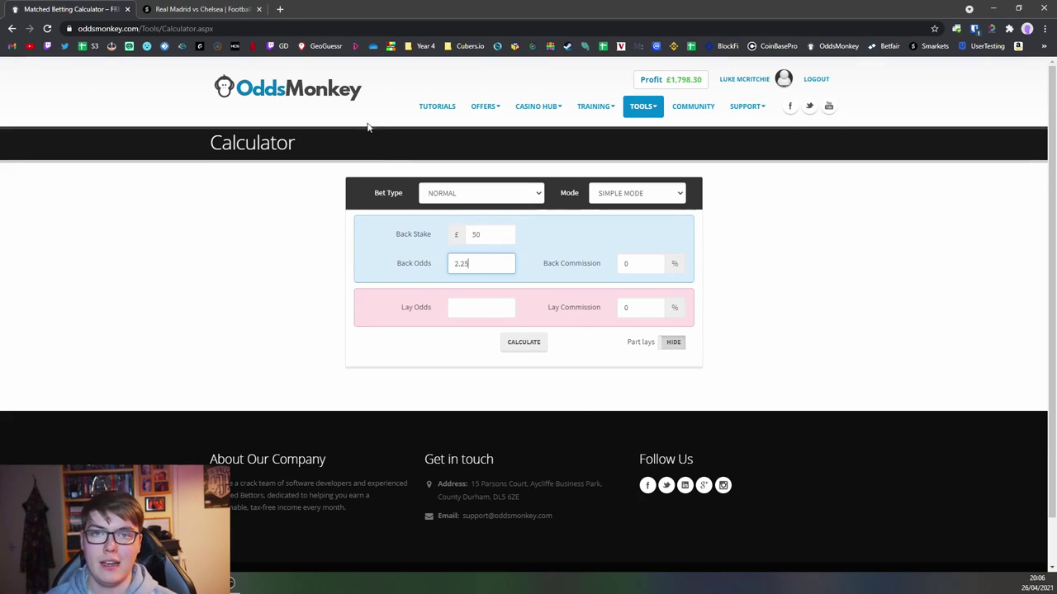
pyautogui.click(184, 8)
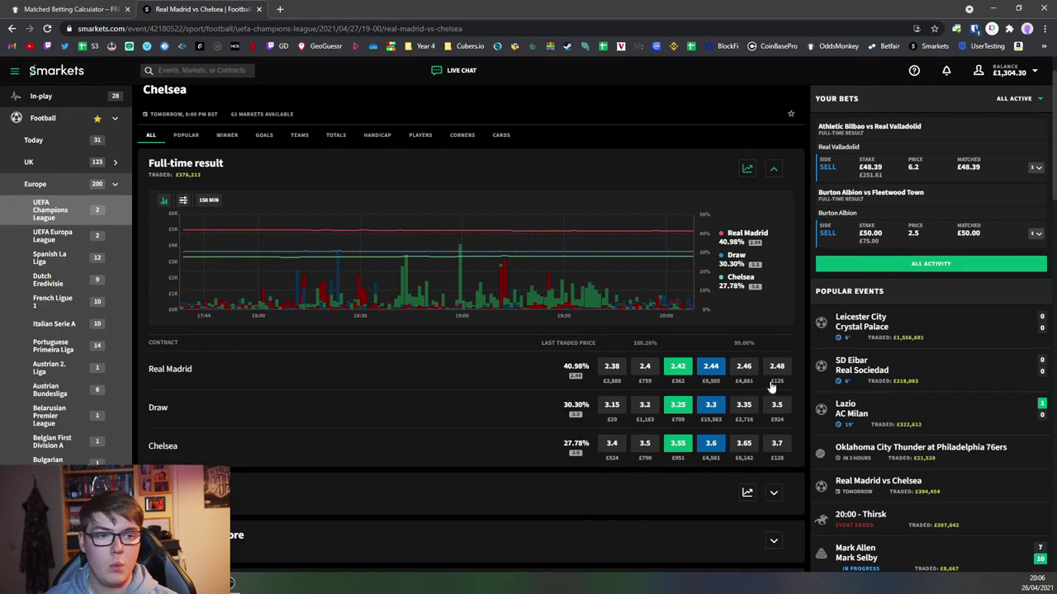
pyautogui.hotkey('ctrl', 'Tab')
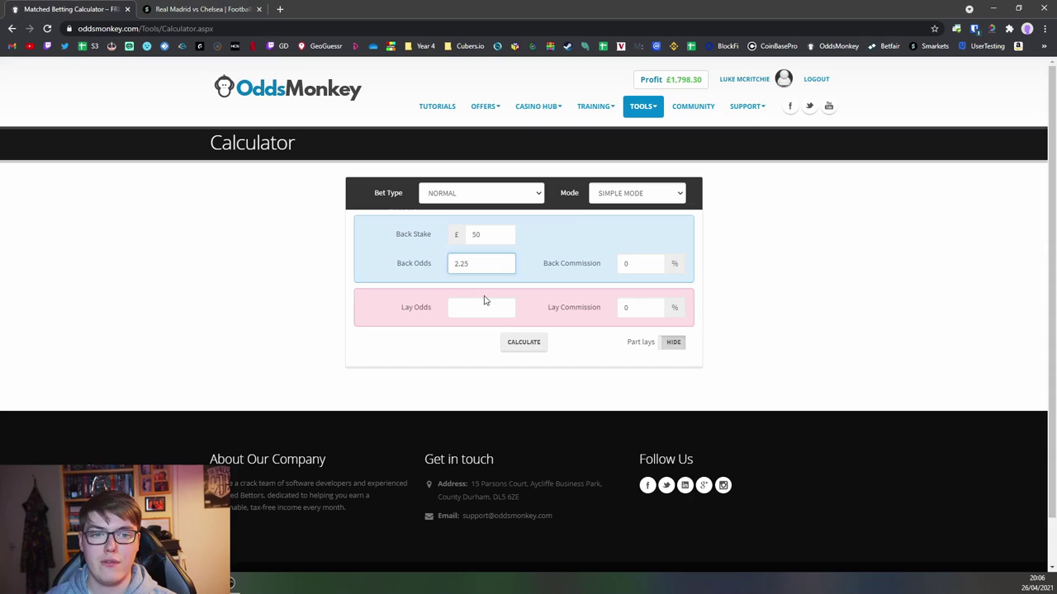
pyautogui.write('2.44')
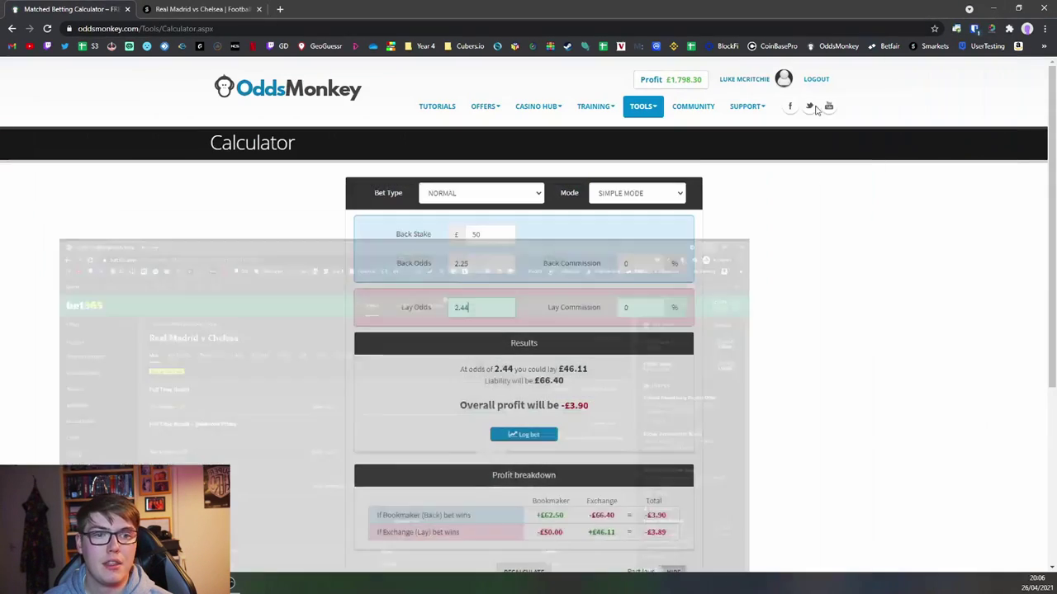
# Recalculate for Chelsea with back odds 3.3 and lay odds 3.6, checking the Smarkets exchange odds.
pyautogui.click(969, 8)
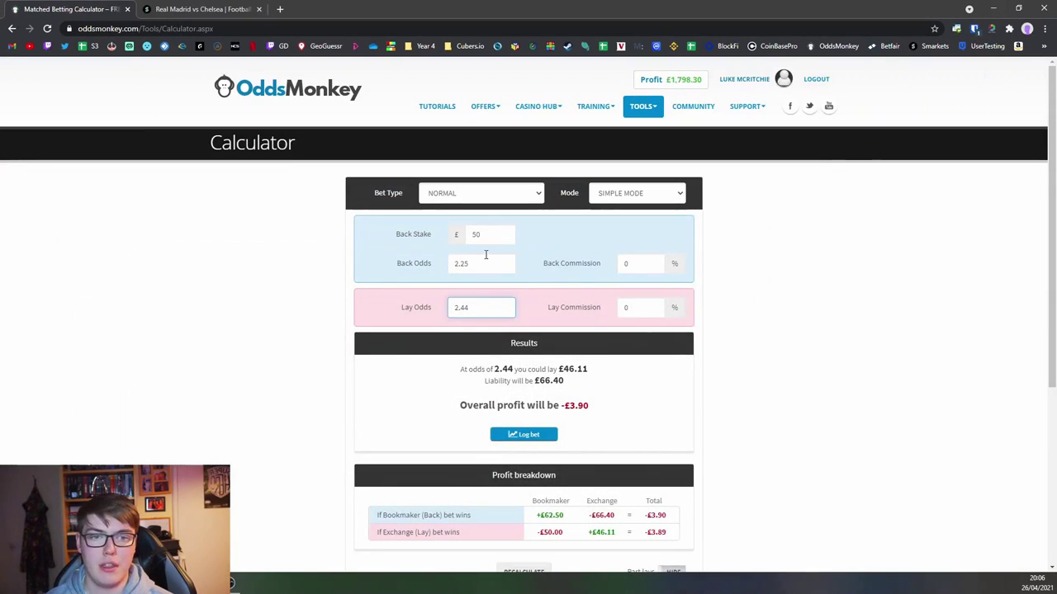
pyautogui.doubleClick(486, 256)
pyautogui.write('3.3')
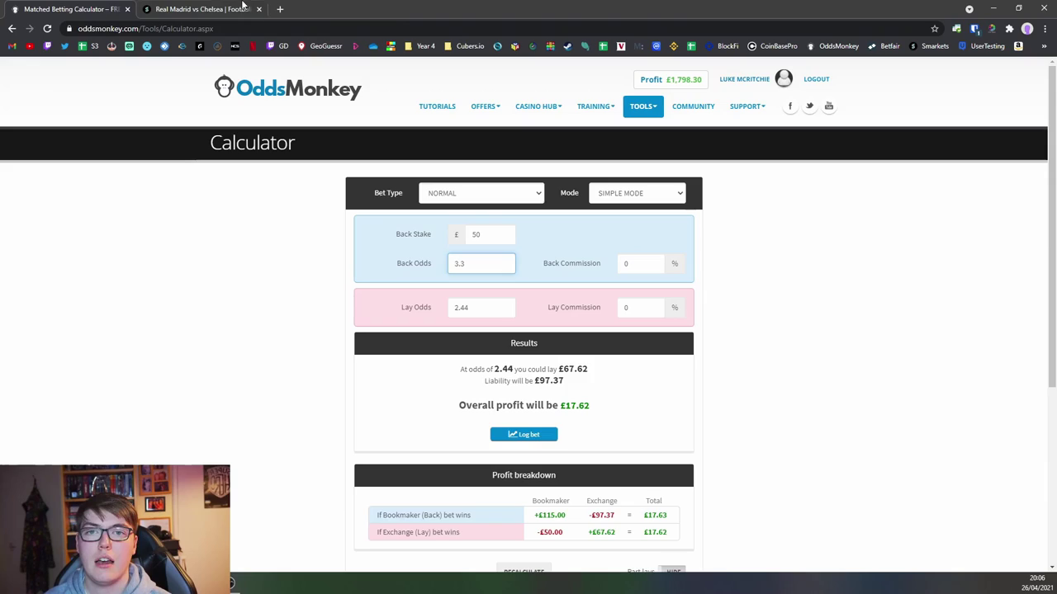
pyautogui.click(241, 4)
pyautogui.hotkey('ctrl', 'Tab')
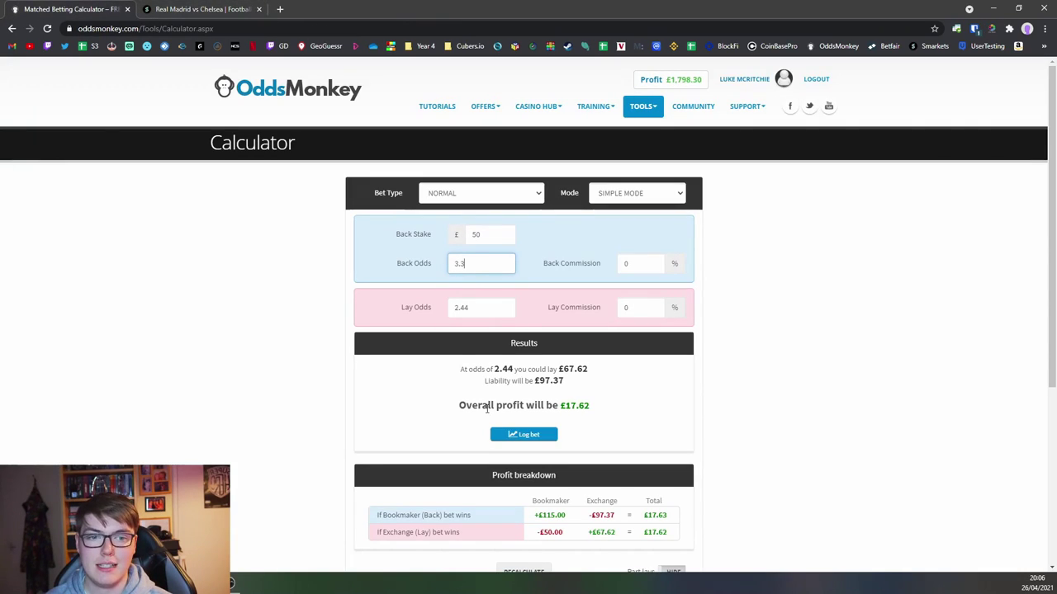
pyautogui.press('Tab')
pyautogui.write('3.6')
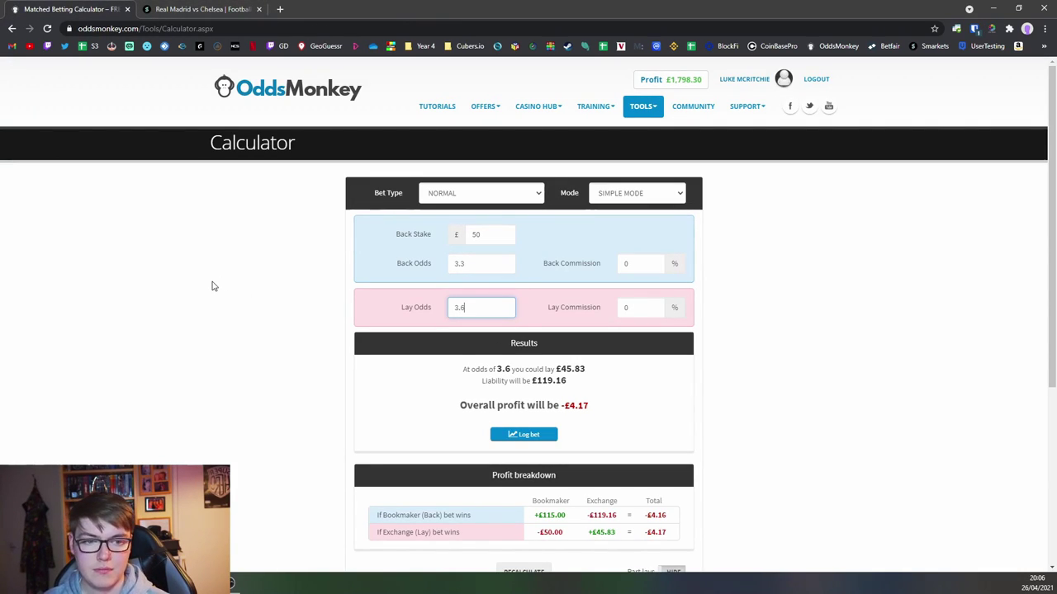
pyautogui.click(211, 285)
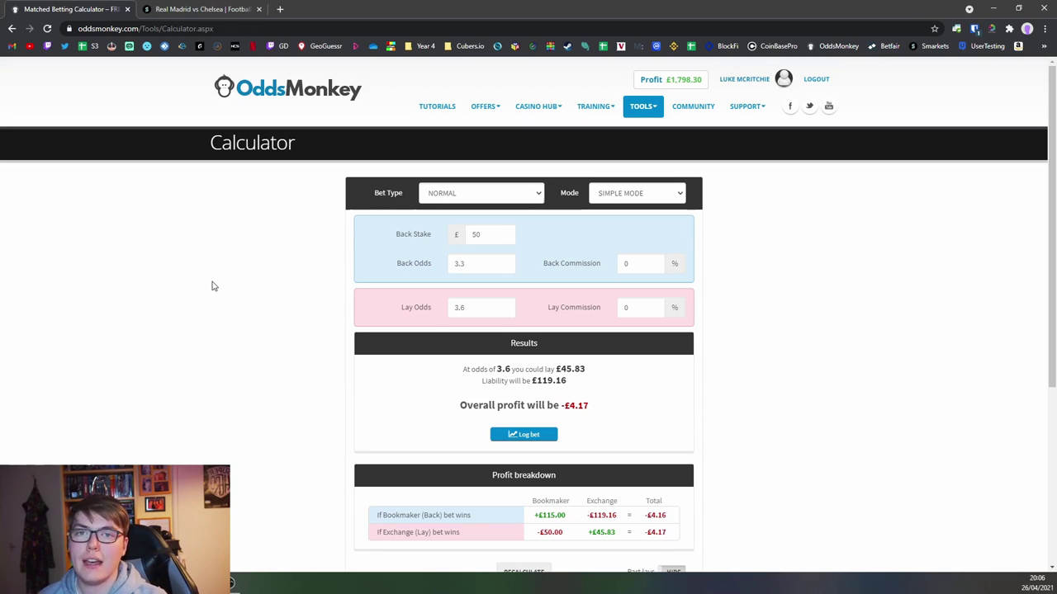
pyautogui.click(174, 8)
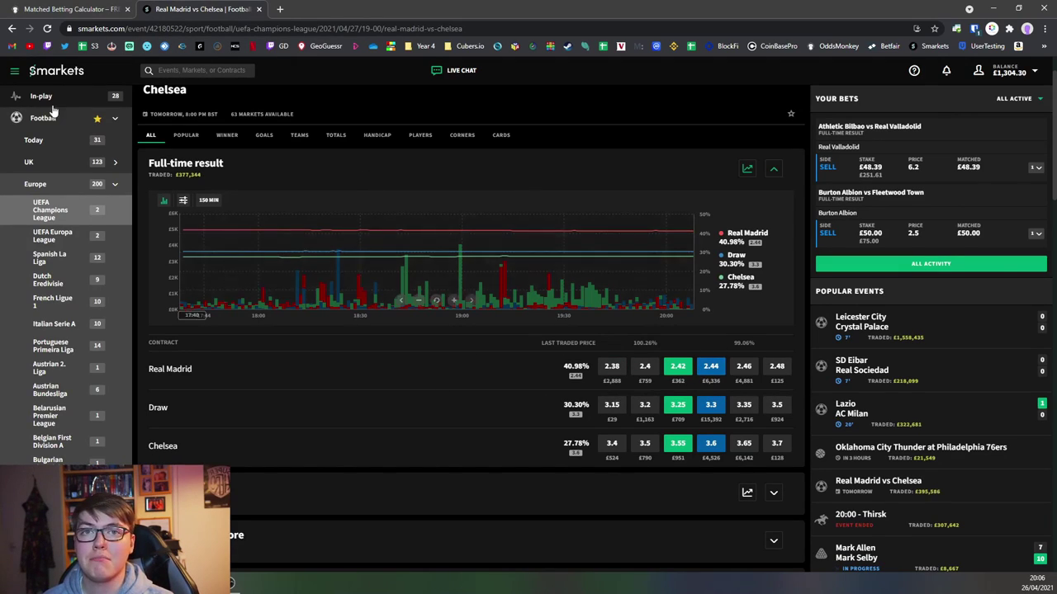
pyautogui.hotkey('ctrl', 'Tab')
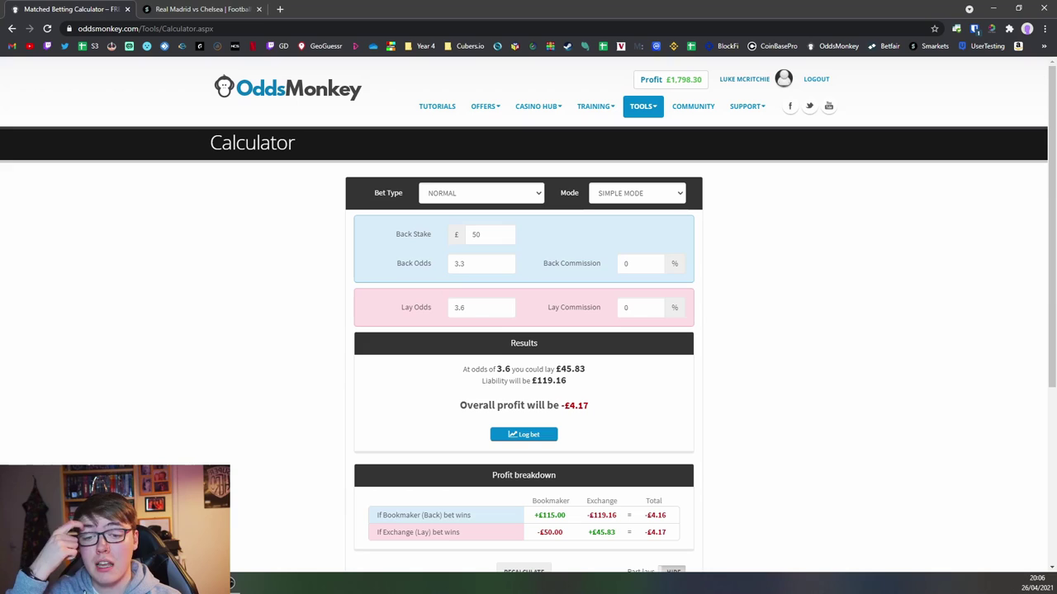
pyautogui.click(189, 582)
pyautogui.click(248, 532)
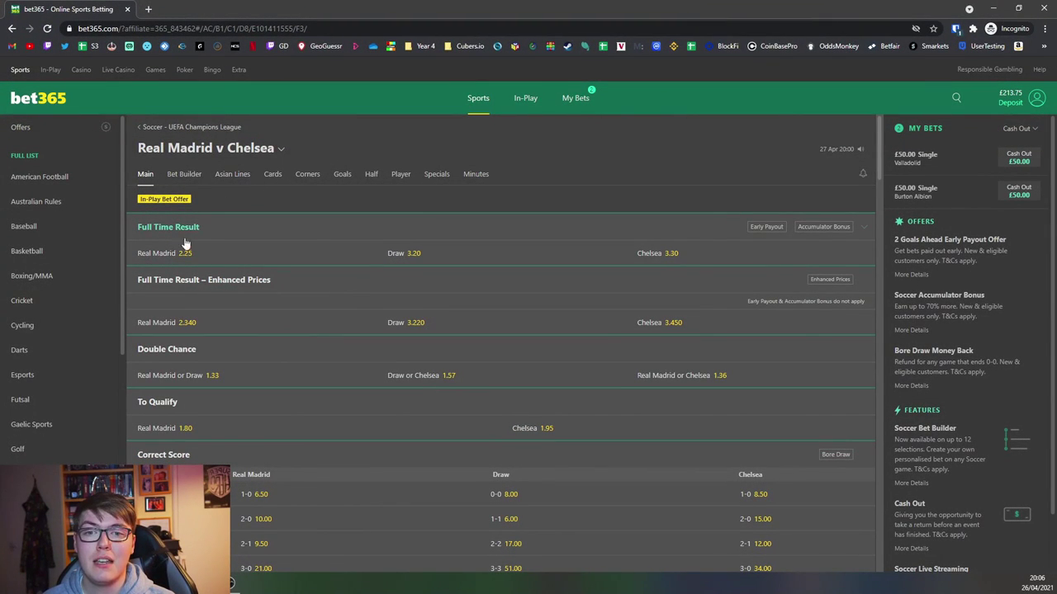
pyautogui.click(169, 258)
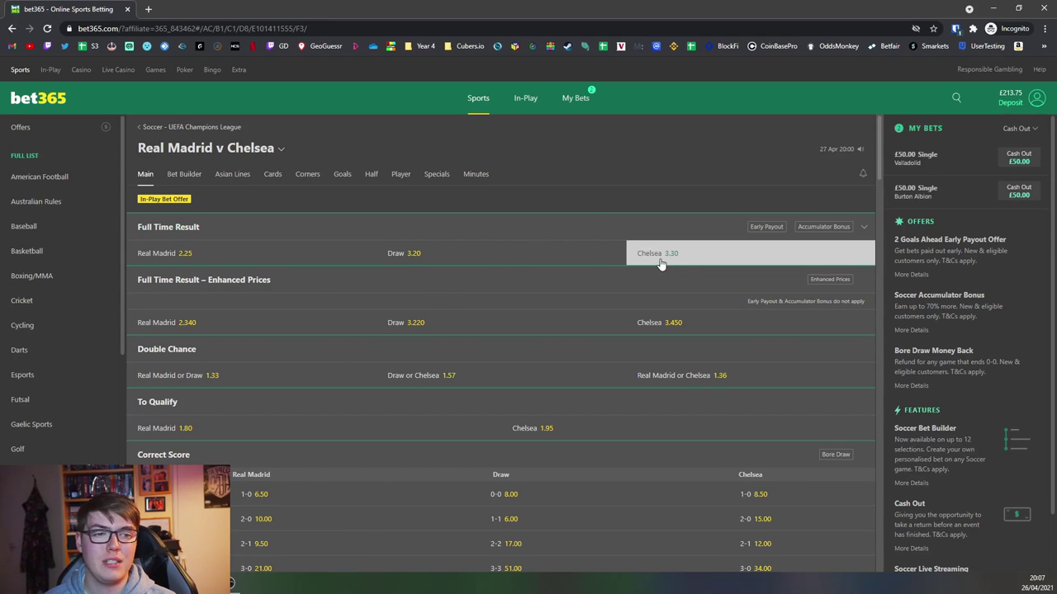
# Switch the calculator's bet type to FREE BET (SNR), showing £31.94 overall profit.
pyautogui.click(992, 7)
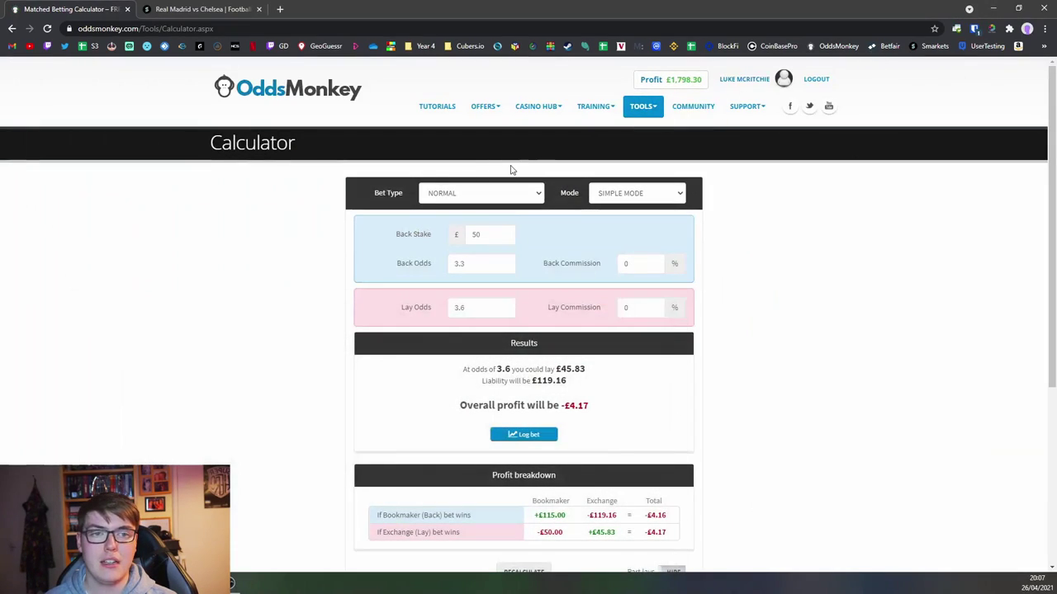
pyautogui.click(453, 193)
pyautogui.click(453, 219)
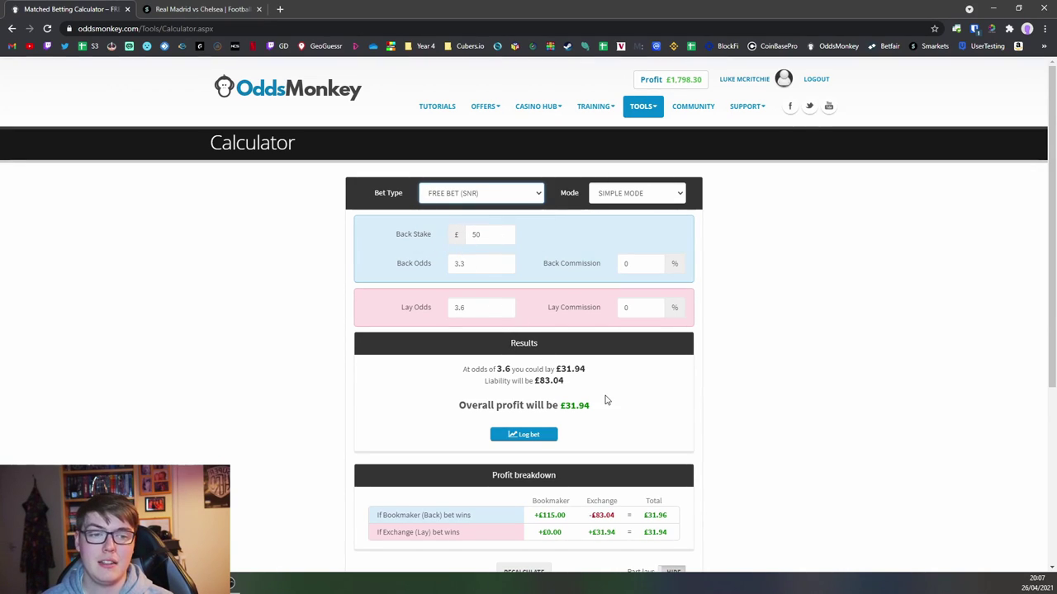
pyautogui.moveTo(608, 404); pyautogui.dragTo(555, 405)
pyautogui.click(625, 422)
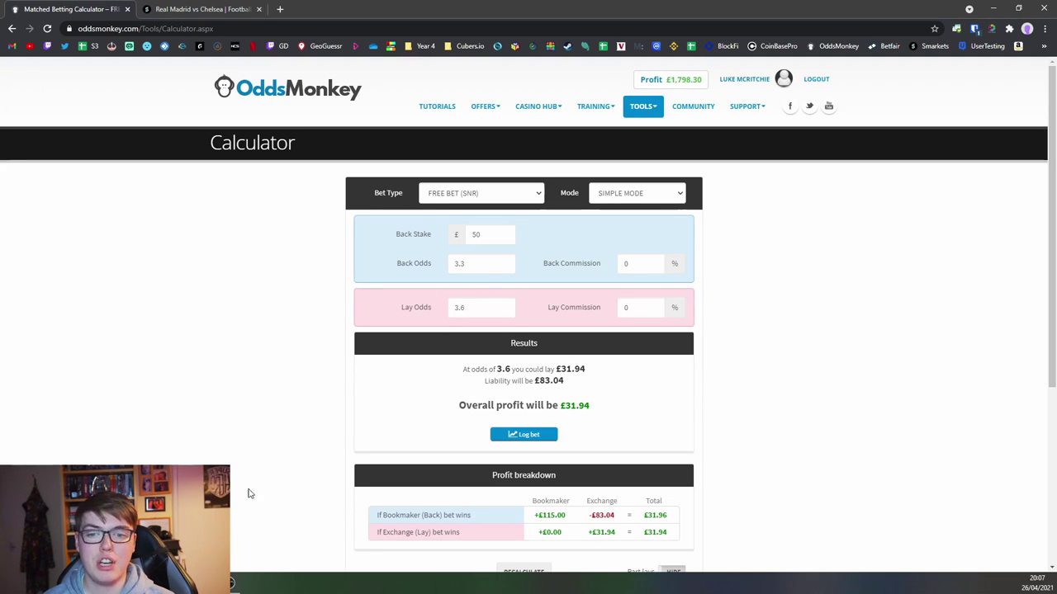
pyautogui.click(248, 583)
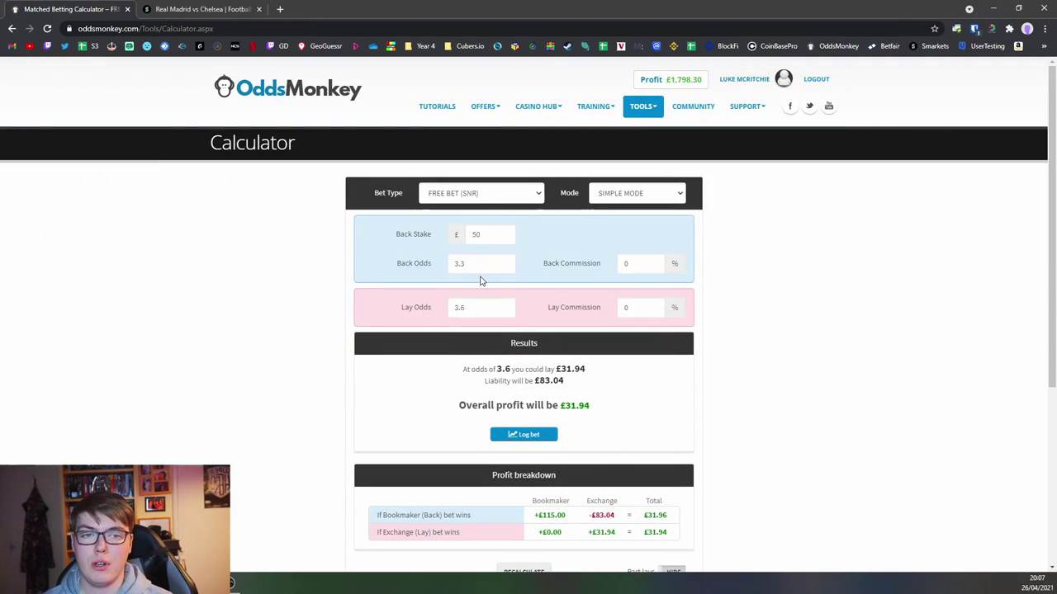
# Replace the back odds with 2.25 and the lay odds with 2.44 for Real Madrid.
pyautogui.doubleClick(480, 266)
pyautogui.write('2.25')
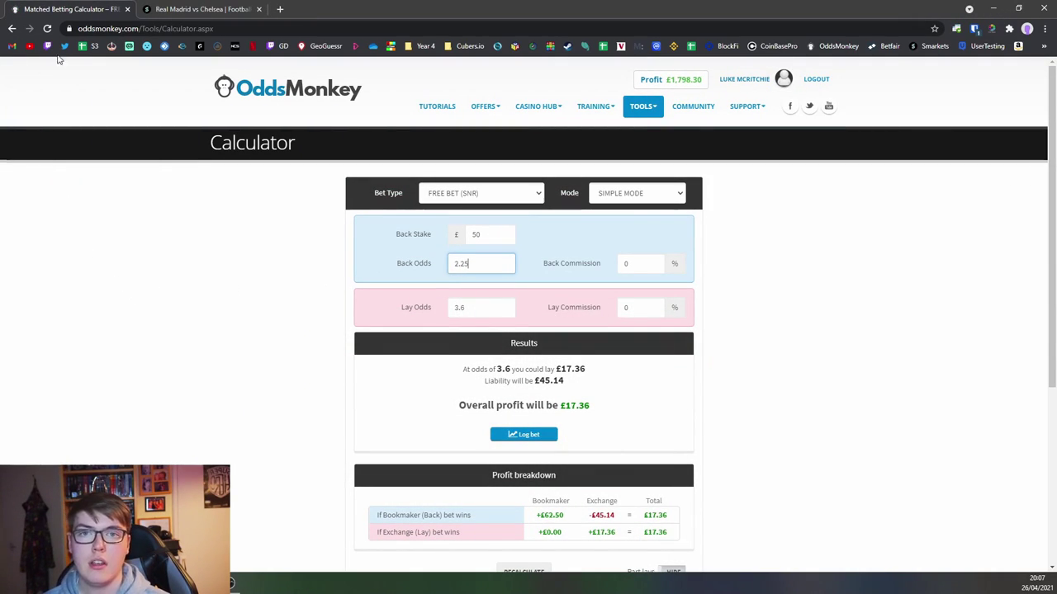
pyautogui.hotkey('ctrl', 'Tab')
pyautogui.click(57, 6)
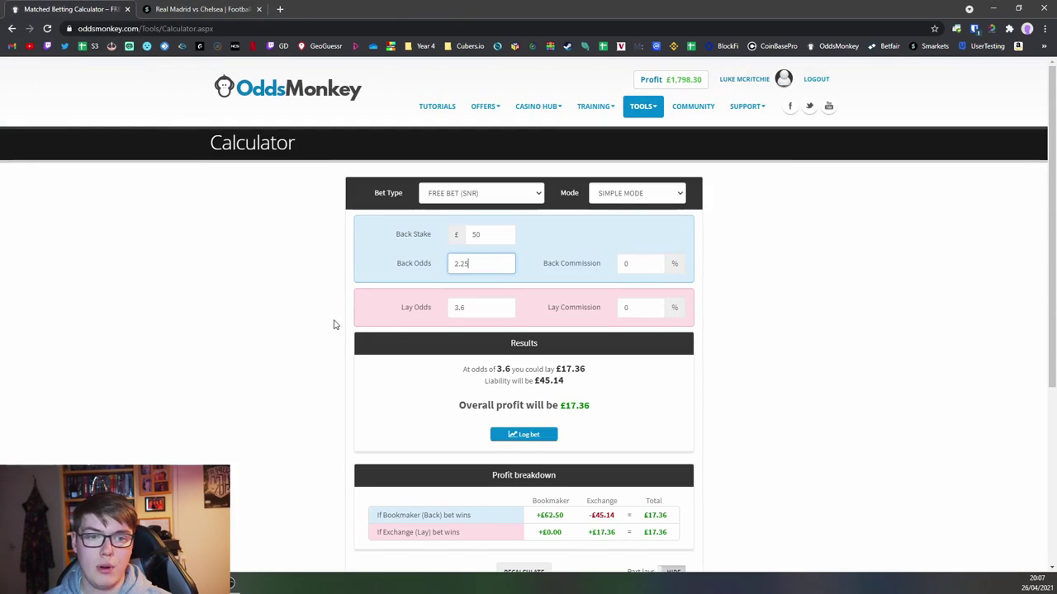
pyautogui.doubleClick(479, 307)
pyautogui.write('2.44')
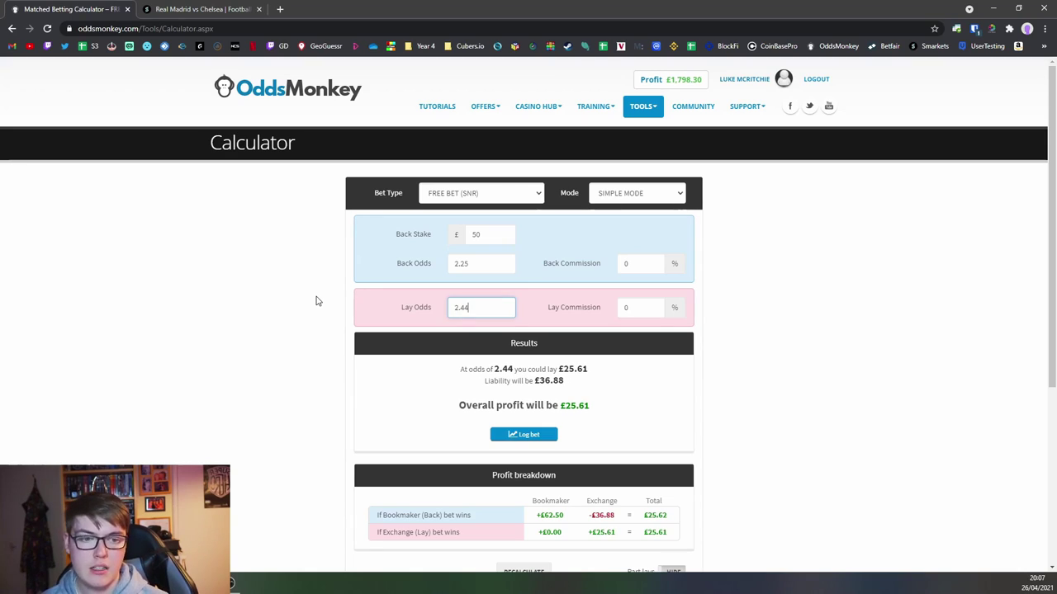
# Confirm the 2.44 lay odds and bring up the bet365 Real Madrid v Chelsea page.
pyautogui.click(596, 408)
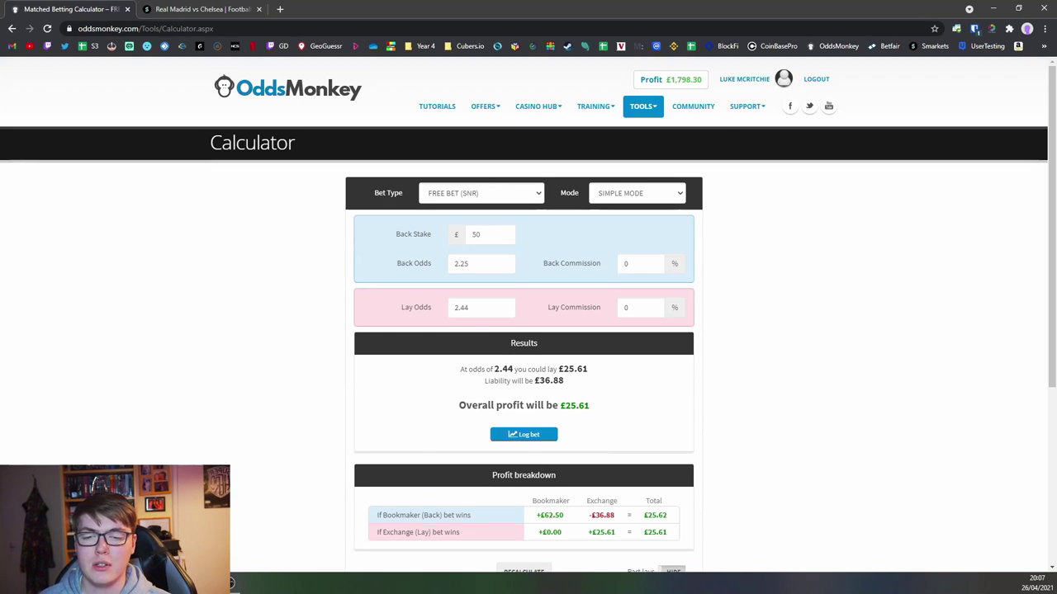
pyautogui.hotkey('alt', 'Tab')
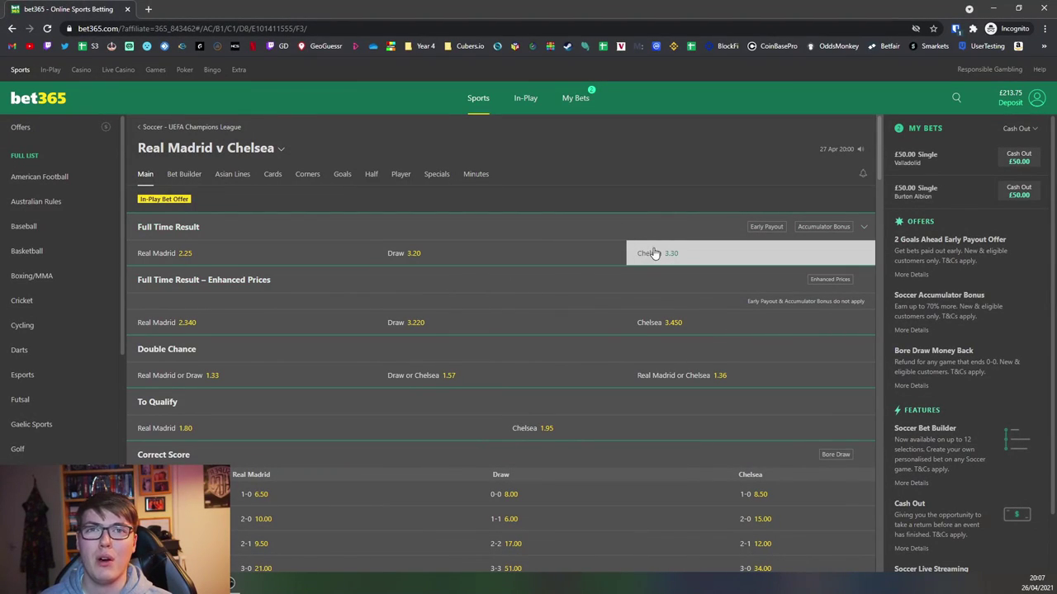
# Peek at the calculator, then return to bet365 and select Real Madrid at 2.25.
pyautogui.click(993, 8)
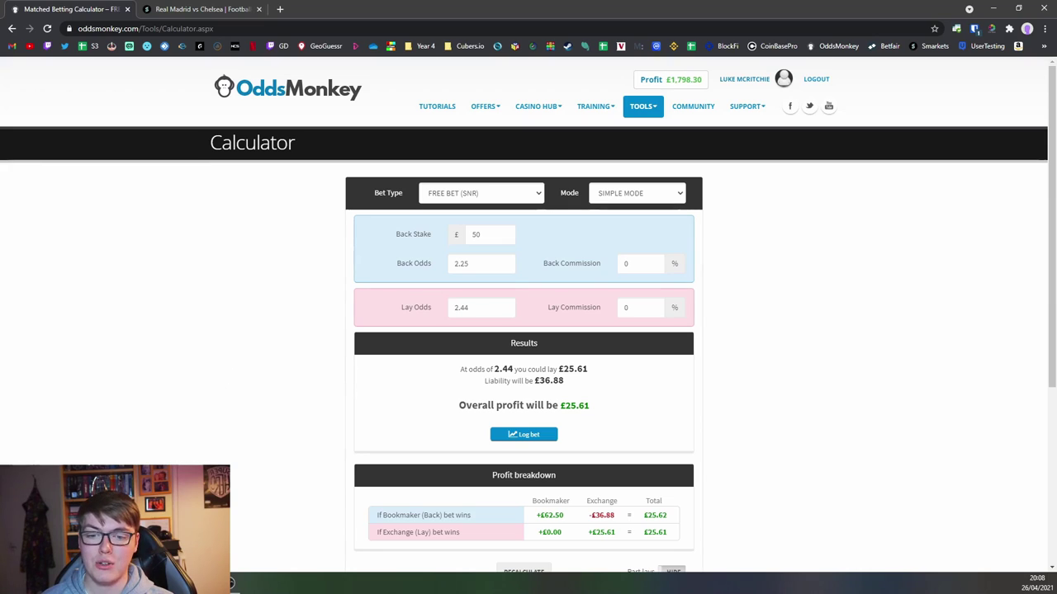
pyautogui.hotkey('alt', 'Tab')
pyautogui.click(177, 253)
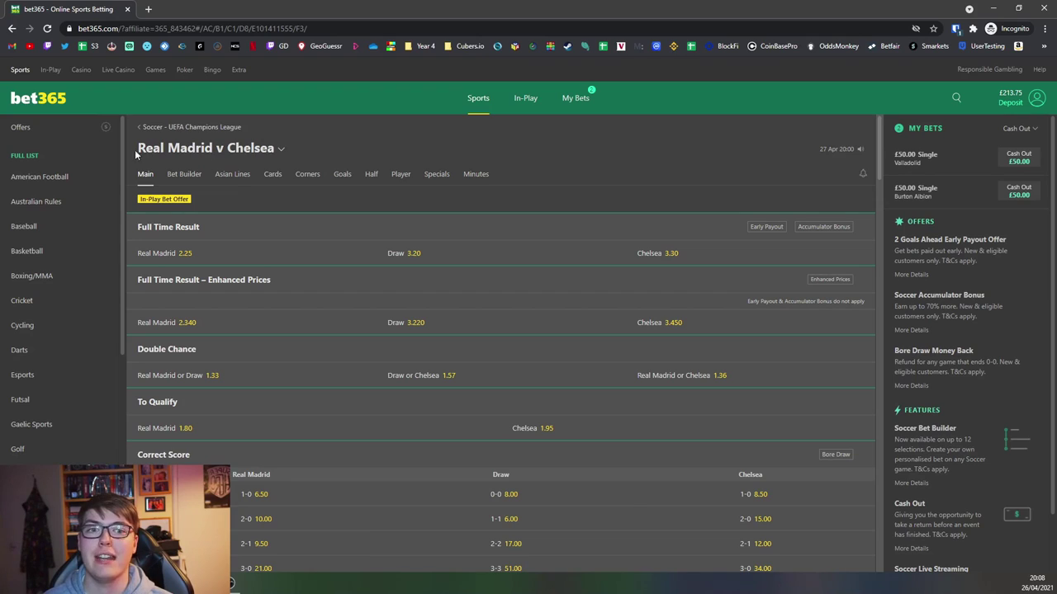
# Enter back odds 10 and lay odds 11.5, correcting a mistyped 12.
pyautogui.click(1004, 6)
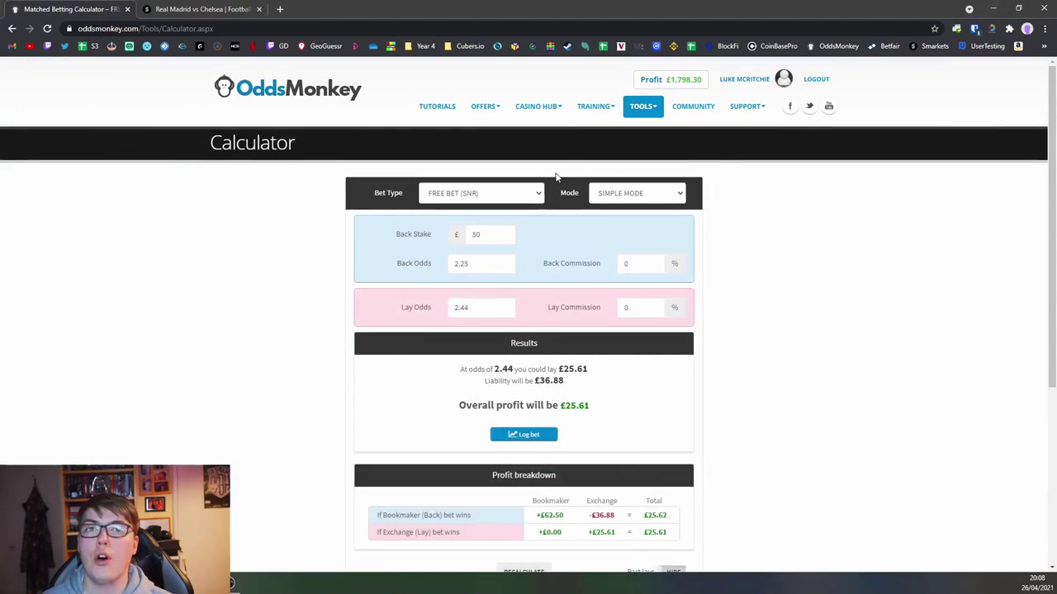
pyautogui.moveTo(487, 263); pyautogui.dragTo(357, 265)
pyautogui.write('1')
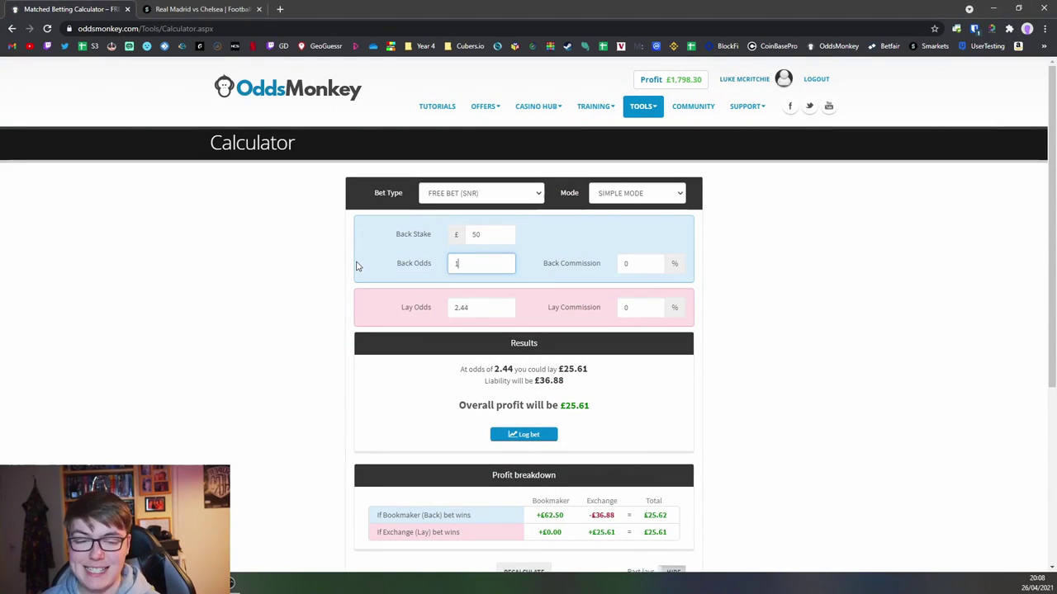
pyautogui.write('0')
pyautogui.moveTo(514, 317); pyautogui.dragTo(390, 321)
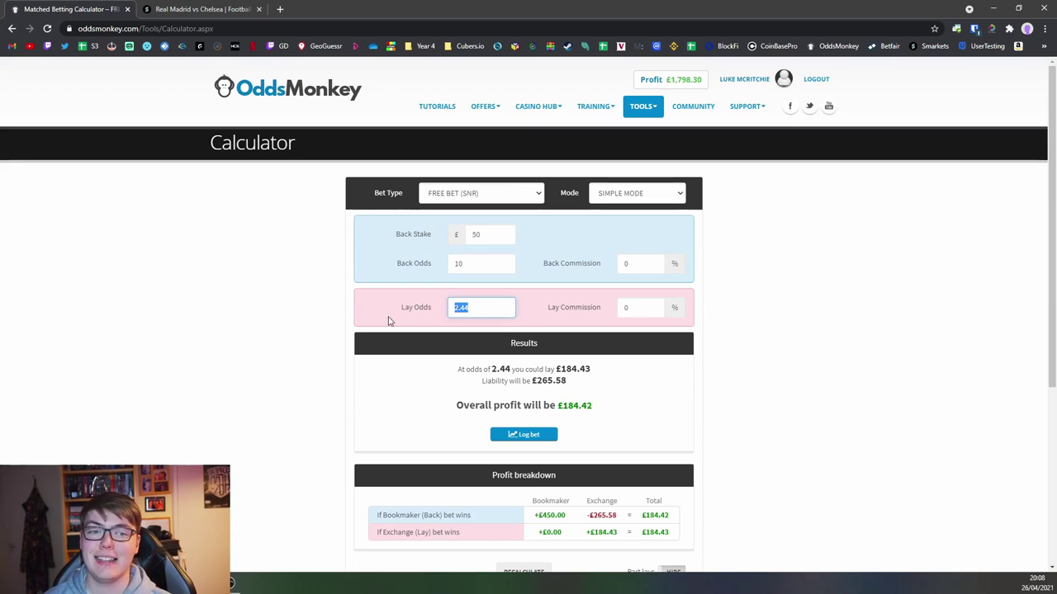
pyautogui.write('12')
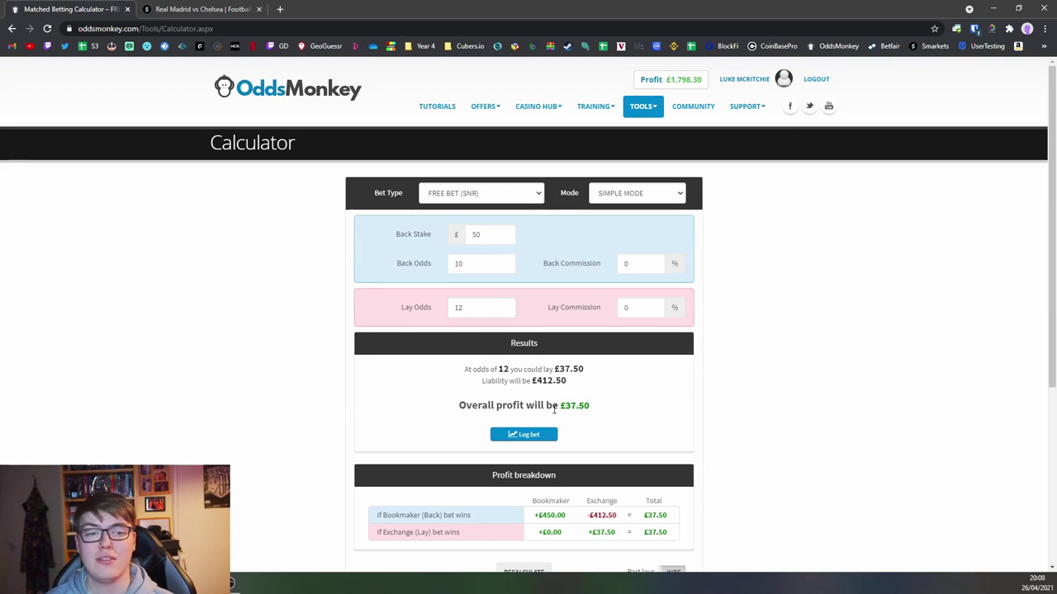
pyautogui.moveTo(495, 313); pyautogui.dragTo(422, 305)
pyautogui.write('1')
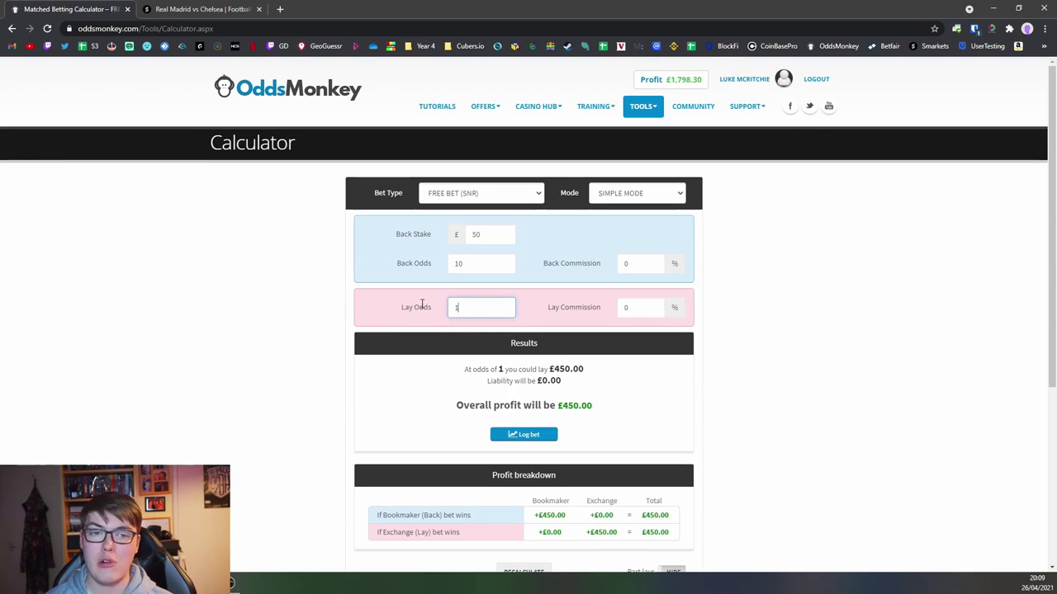
pyautogui.write('1.5')
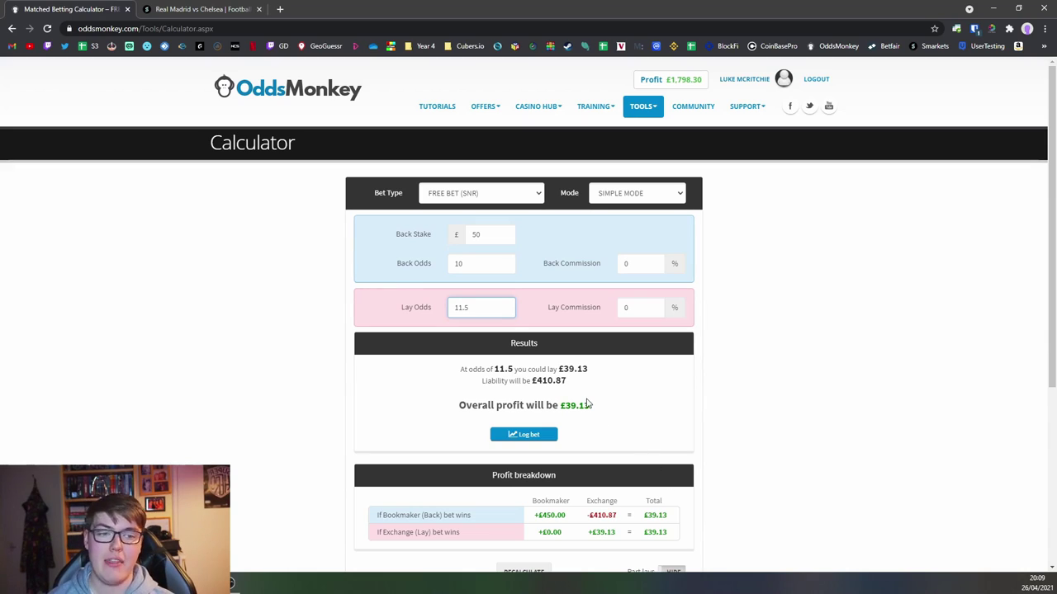
pyautogui.click(326, 398)
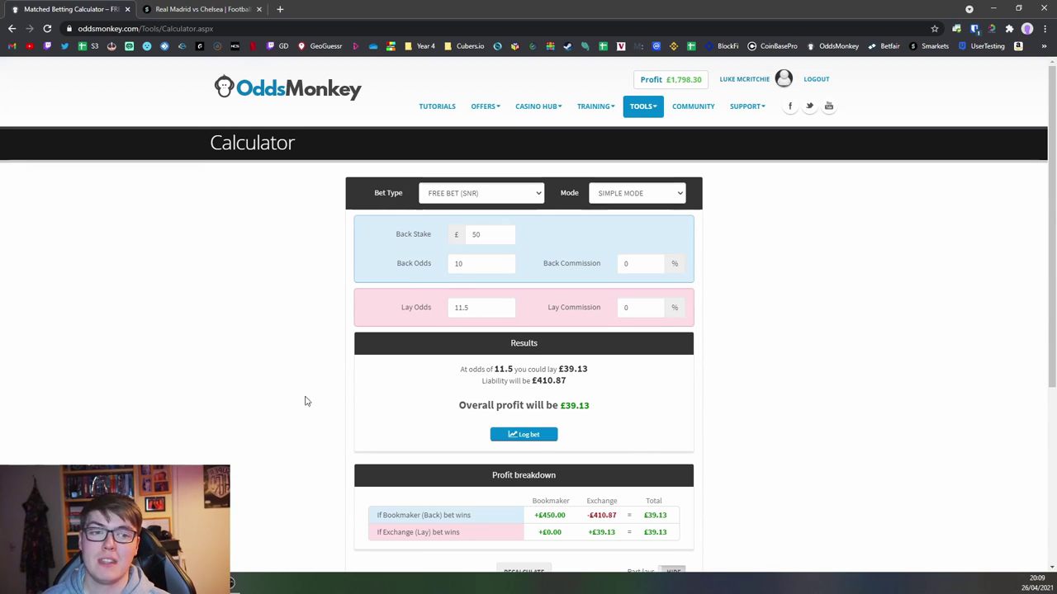